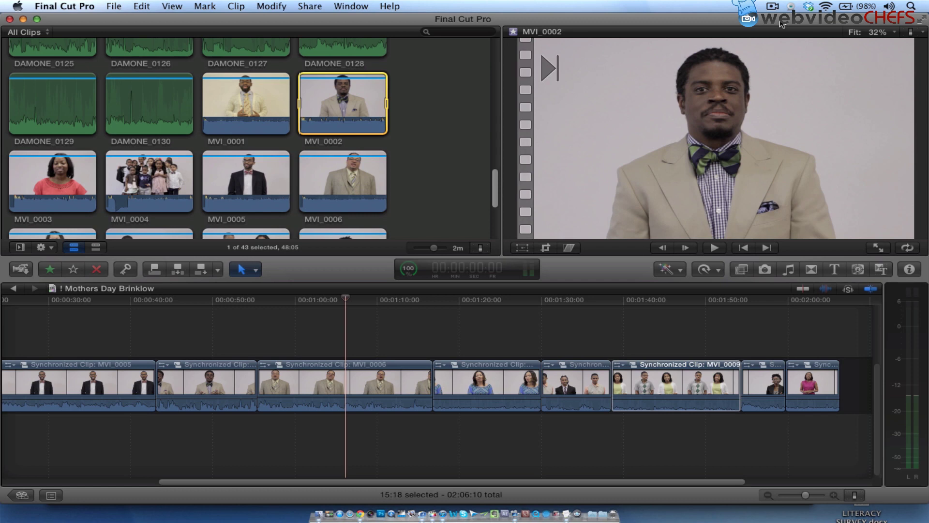
Preview the MVI_0002 clip by playing it and then stopping playback.
key("space")
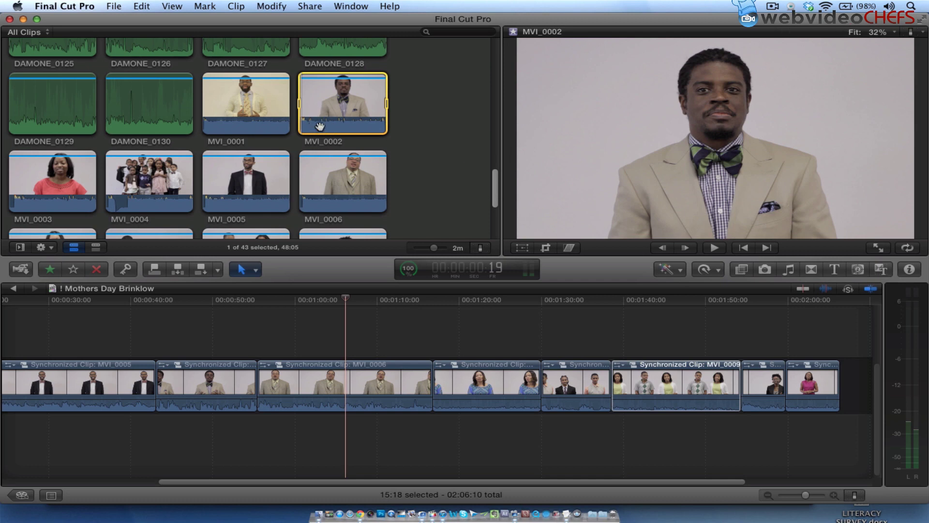
key("space")
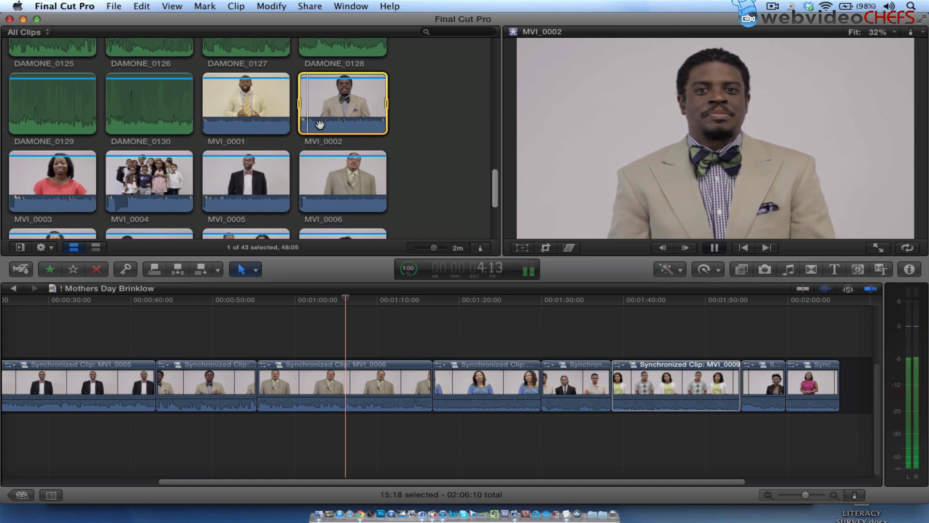
key("space")
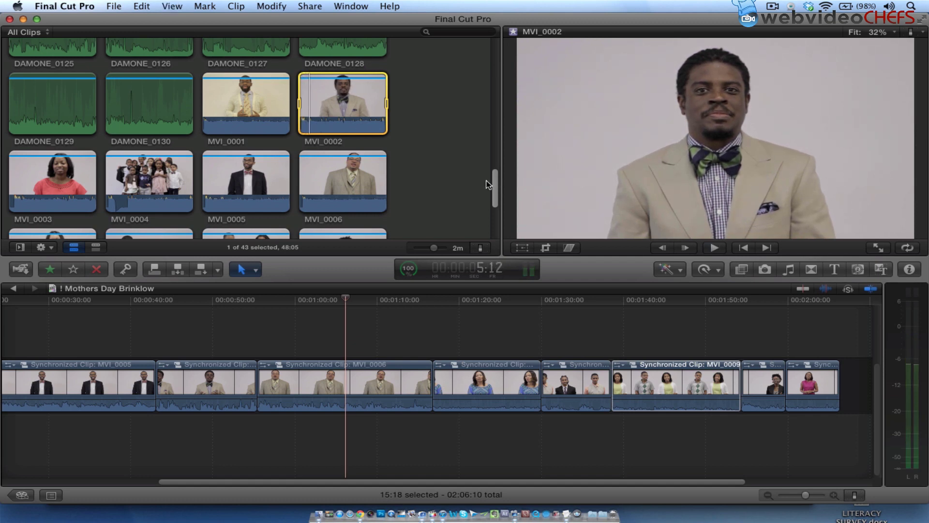
left_click_drag(494, 189, 494, 135)
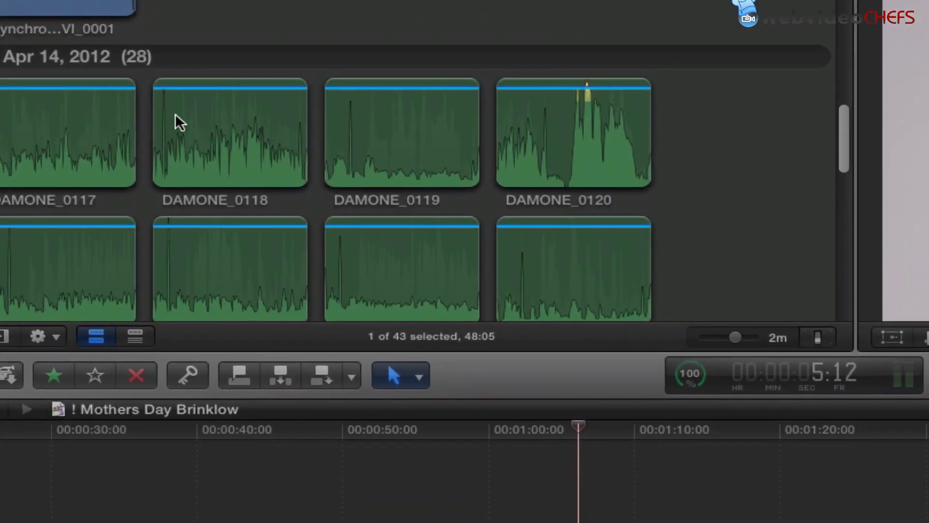
Select DAMONE_0118, expand the browser clips to 10-second filmstrips, and play a short preview of it.
left_click(155, 114)
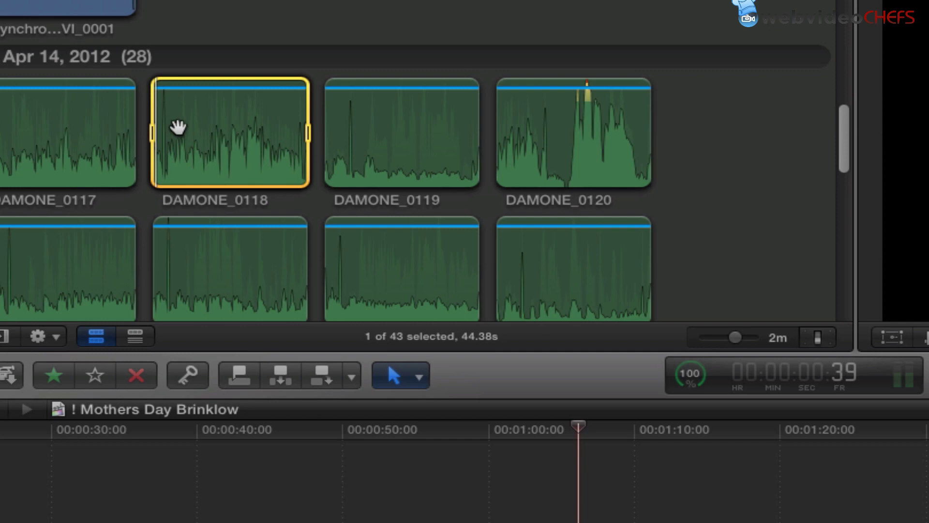
left_click_drag(736, 338, 723, 338)
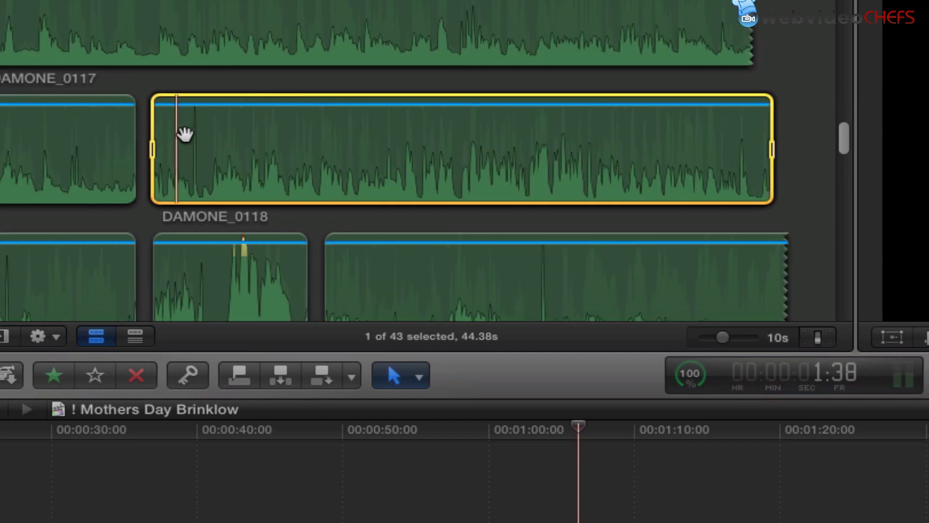
key("space")
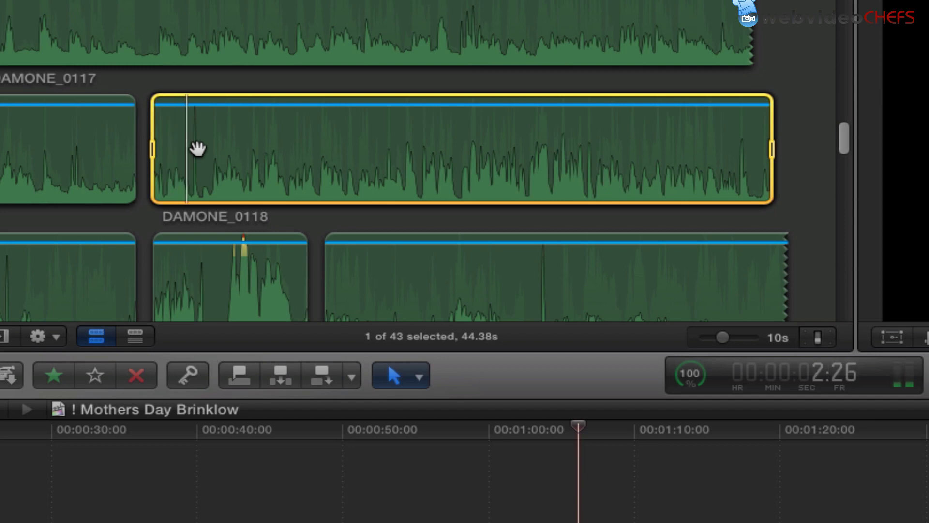
key("space")
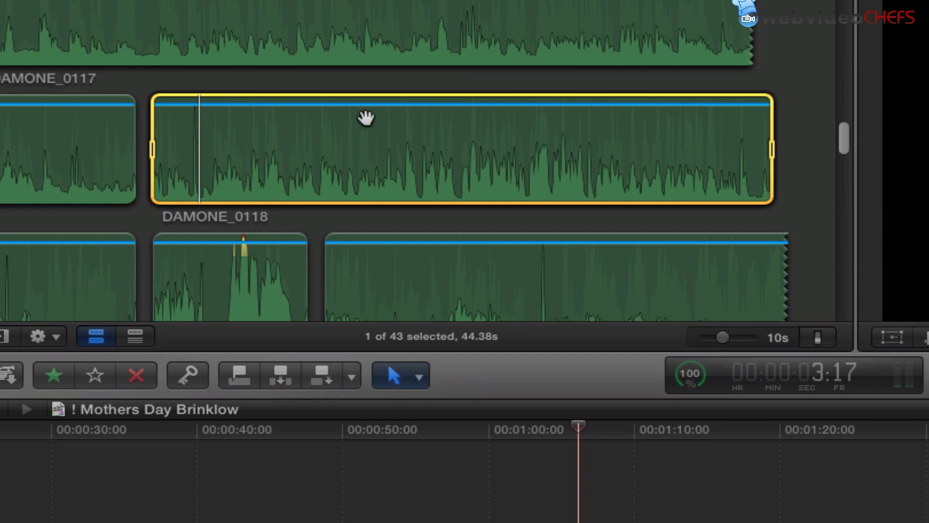
Scroll the browser down to the MVI video clips.
left_click_drag(843, 135, 843, 141)
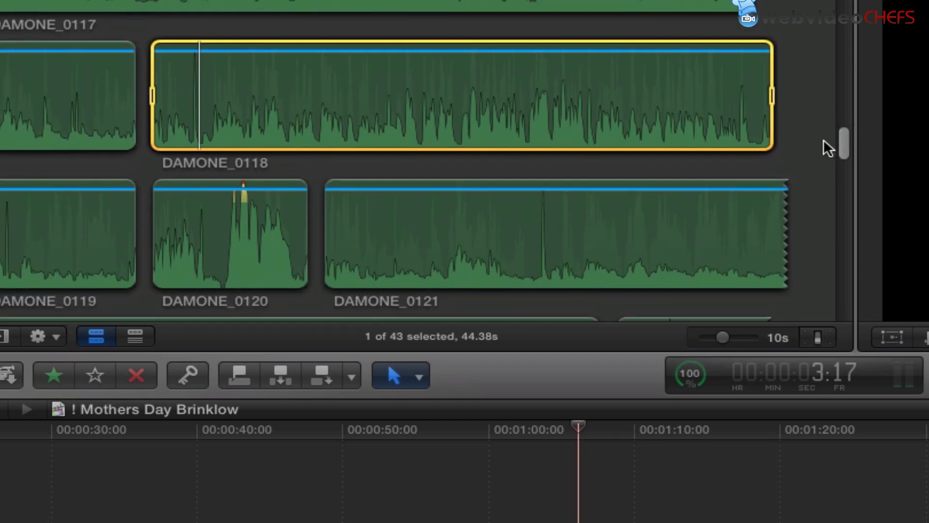
left_click(844, 211)
left_click_drag(844, 211, 842, 244)
Synchronize MVI_0002 with DAMONE_0118 and show one thumbnail per clip.
left_click(629, 100, "super")
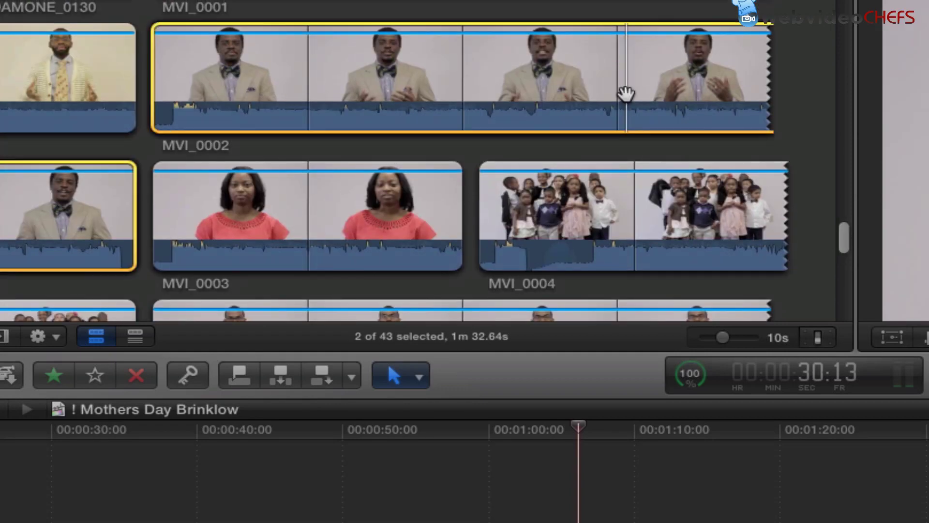
right_click(627, 98)
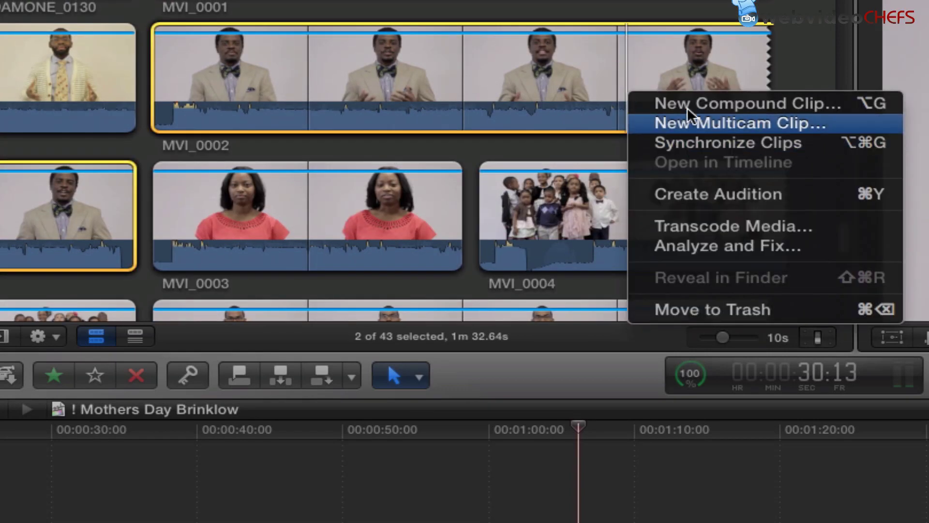
left_click(815, 23)
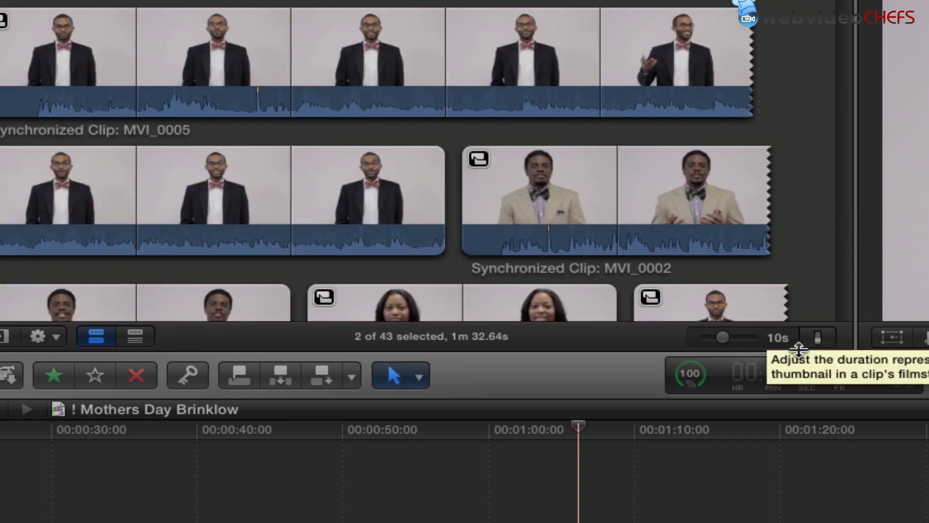
left_click_drag(722, 338, 823, 334)
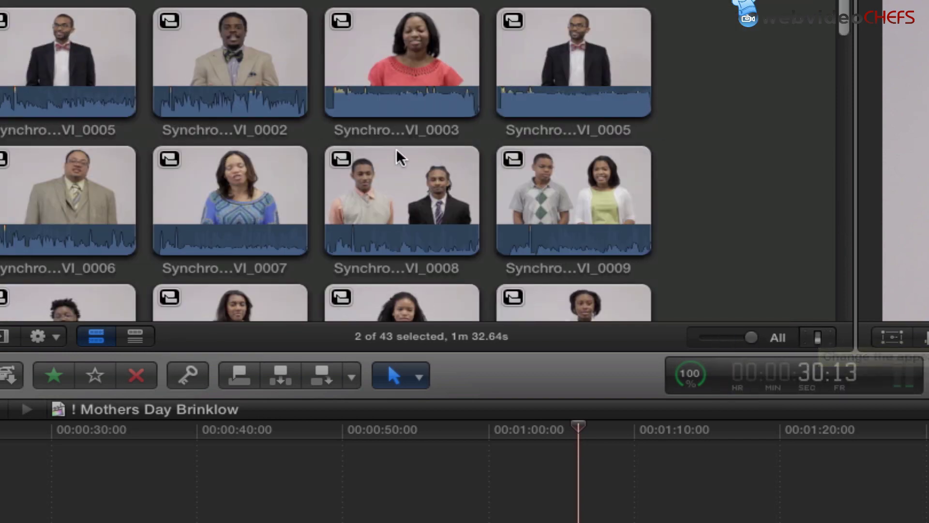
Select and play the synchronized MVI_0002 clip, then show its Audio Inspector.
left_click(227, 63)
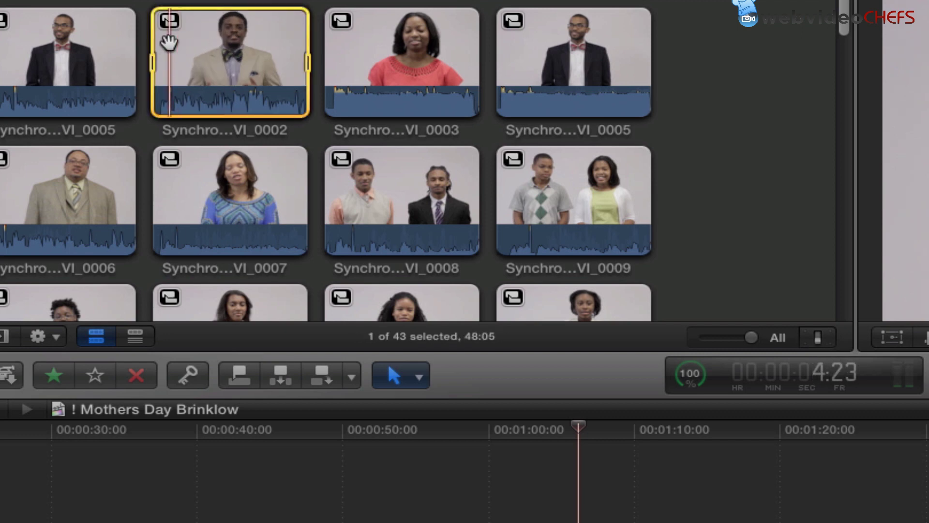
key("space")
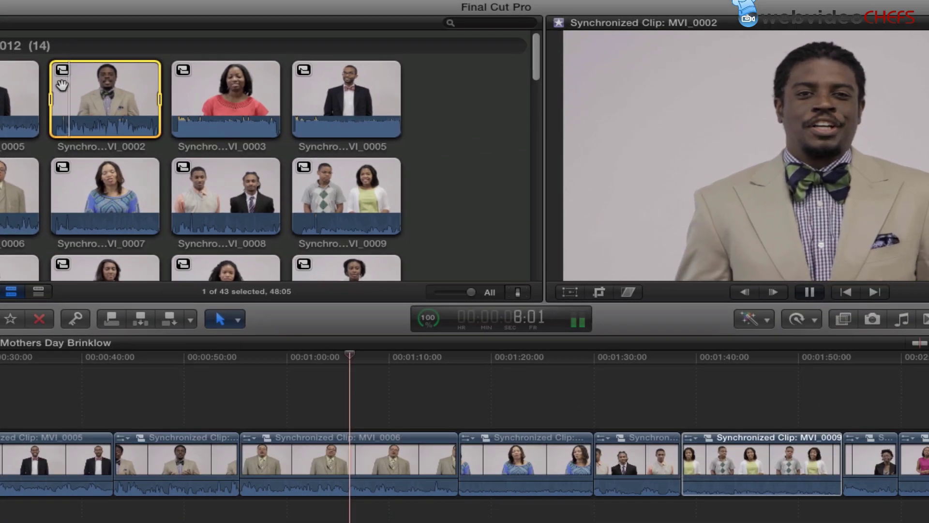
key("space")
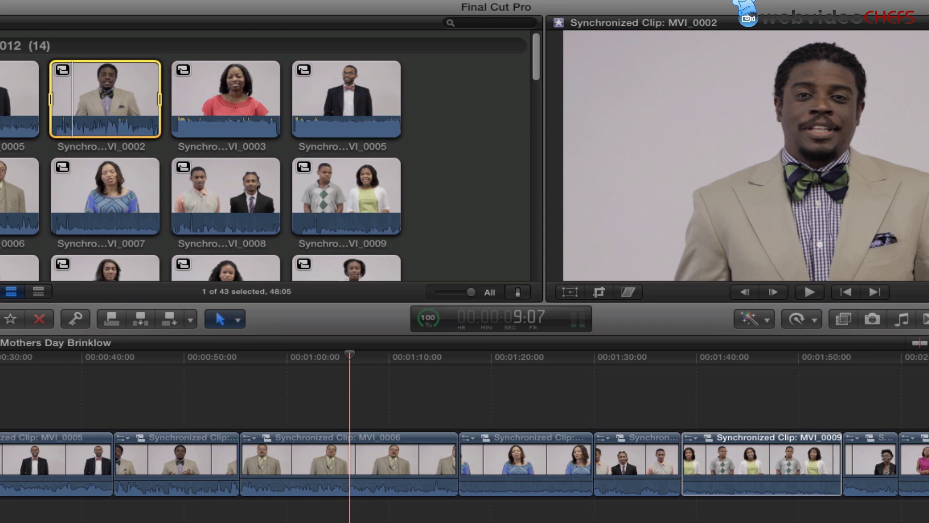
key("super+4")
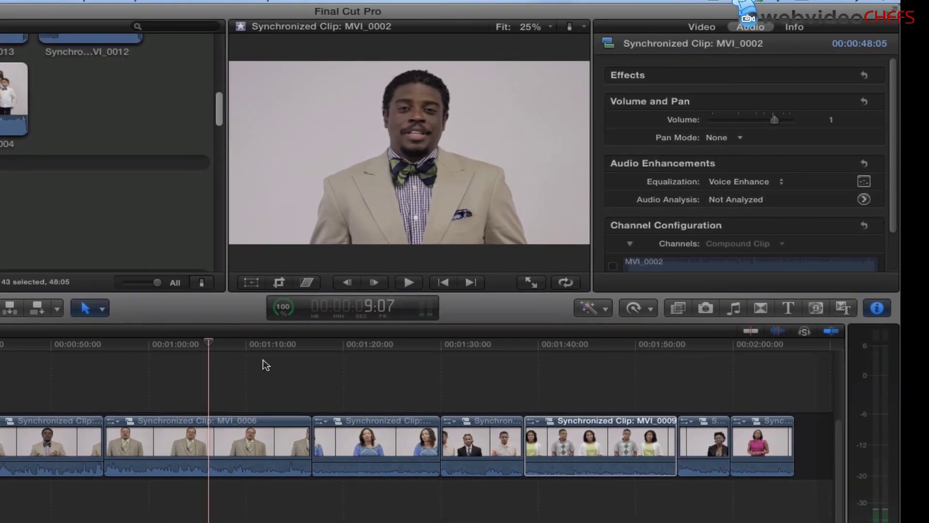
In Channel Configuration, toggle the MVI_0002 and DAMONE_0118 channels, leaving both enabled.
scroll(899, 177, "down", 3)
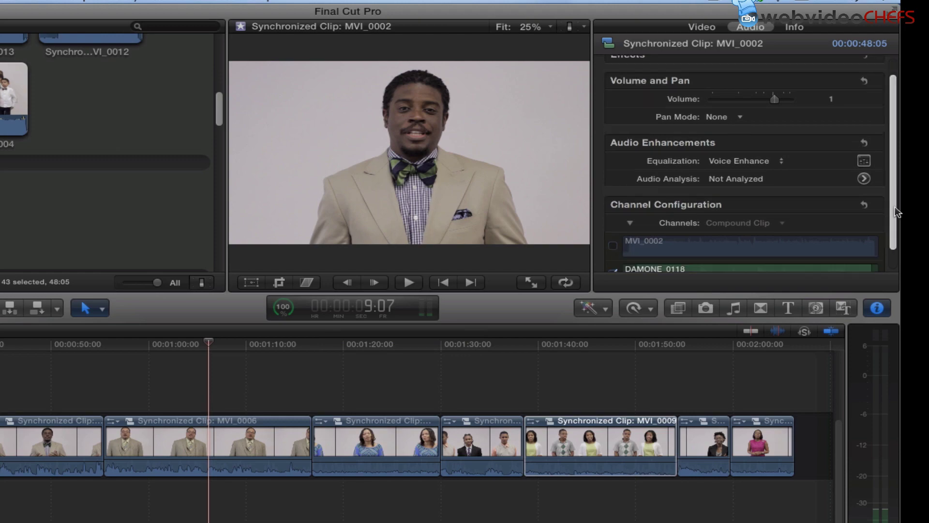
left_click(613, 222)
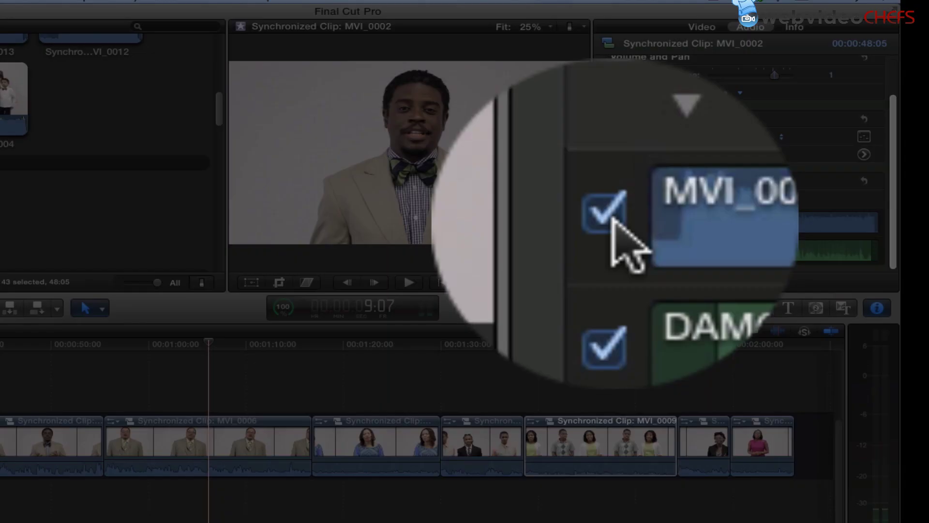
left_click(613, 222)
left_click(613, 249)
left_click(612, 249)
left_click(612, 221)
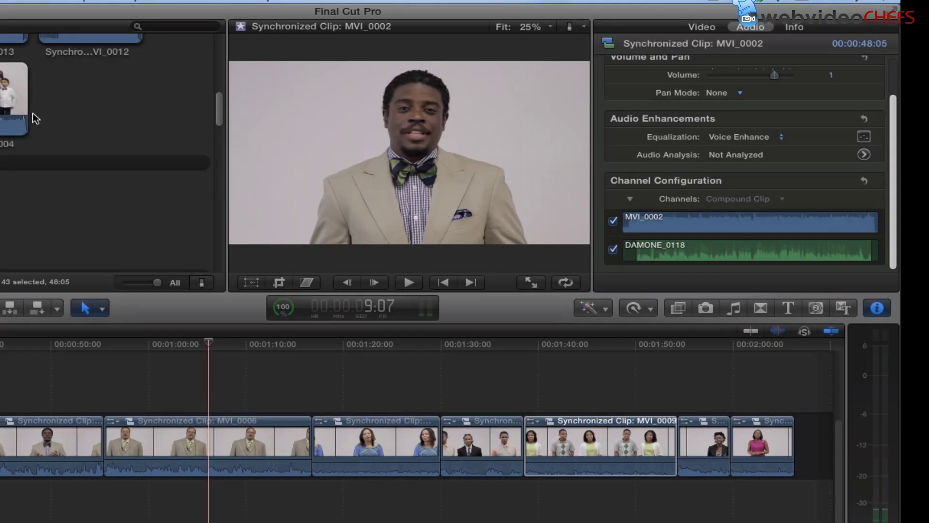
Reselect the synchronized MVI_0002 clip and play it back.
left_click_drag(217, 116, 218, 54)
left_click(15, 97)
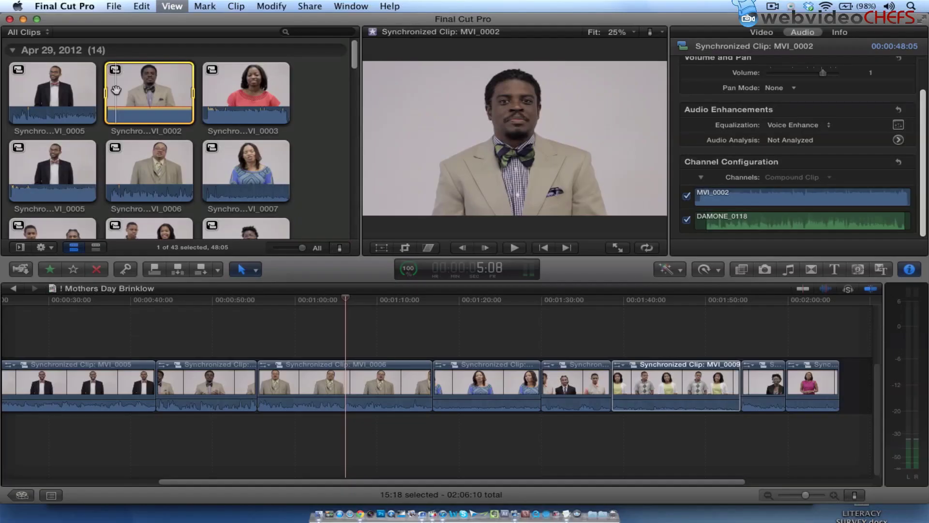
key("space")
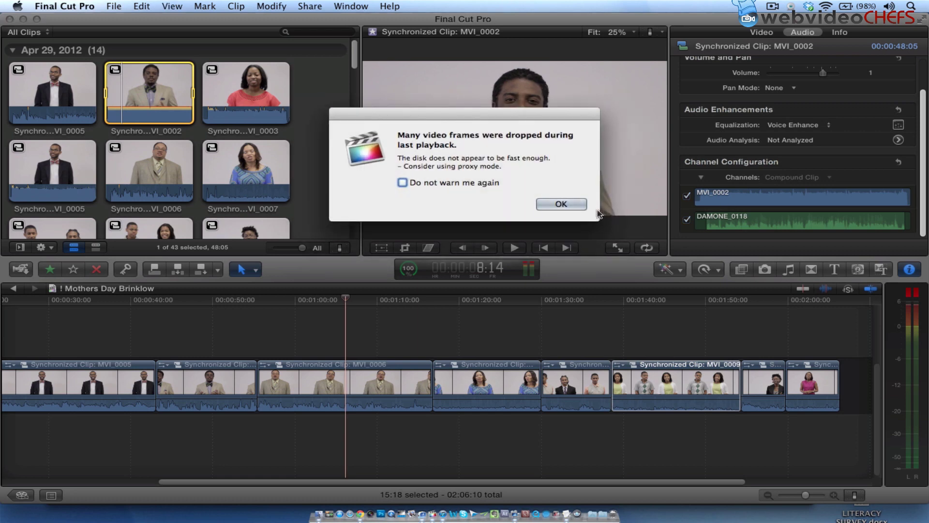
Dismiss the dropped-frames warning, disable the MVI_0002 channel, set Equalization to Flat, and play.
left_click(569, 206)
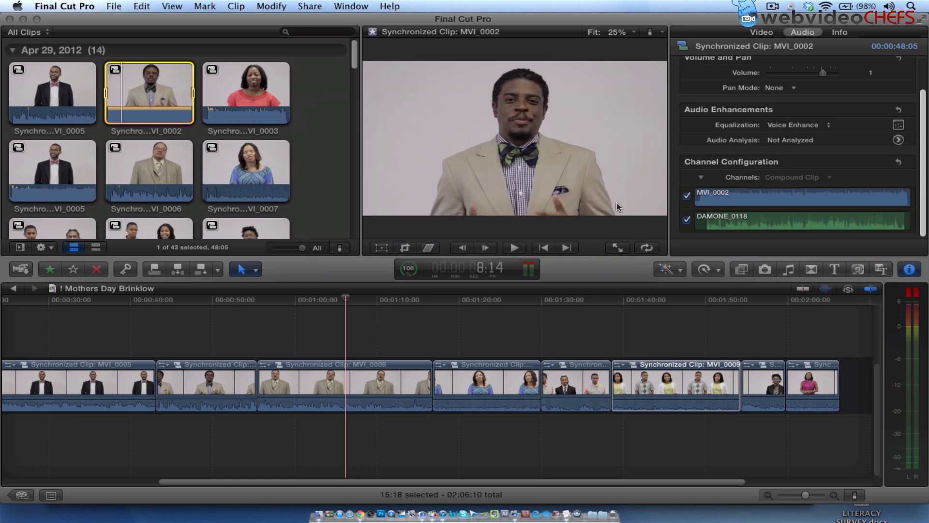
left_click(687, 195)
left_click(829, 125)
left_click(828, 125)
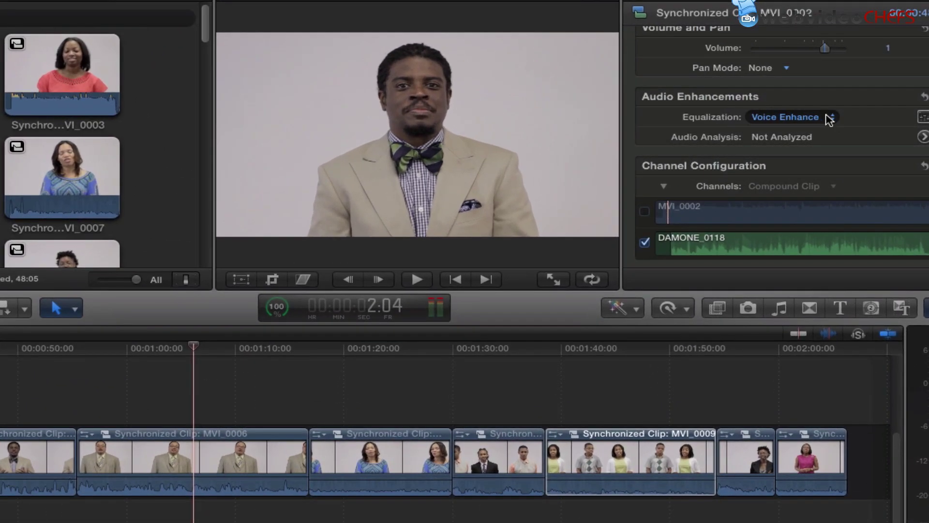
left_click(829, 118)
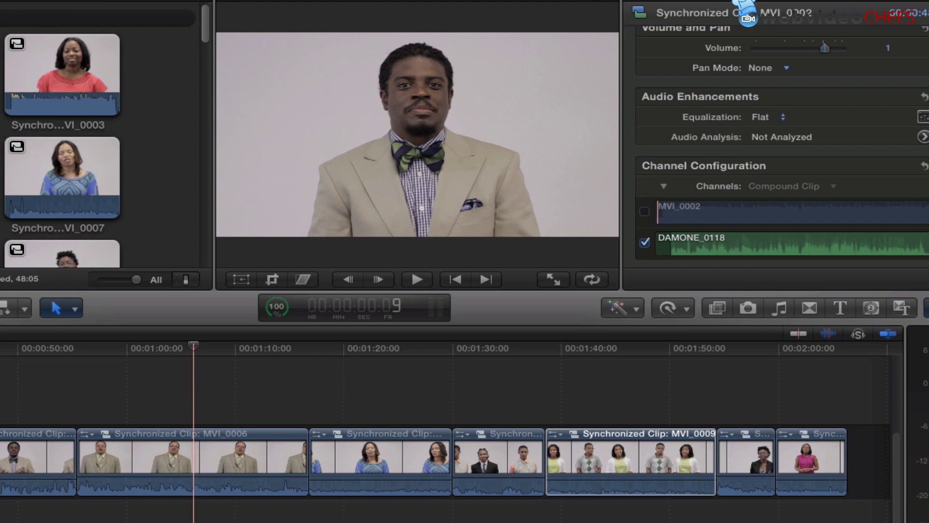
key("space")
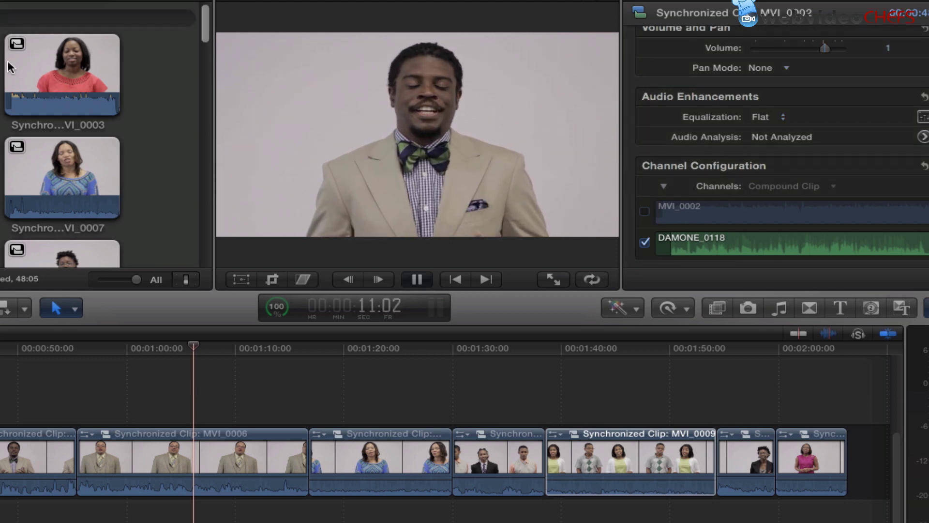
Switch Equalization from Flat to Voice Enhance and play a short preview of the clip.
key("space")
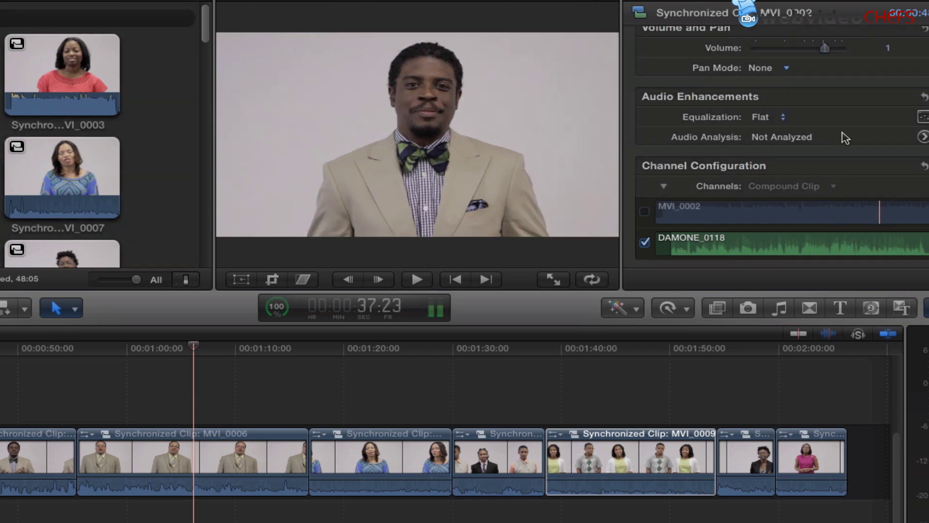
left_click(780, 118)
left_click(782, 128)
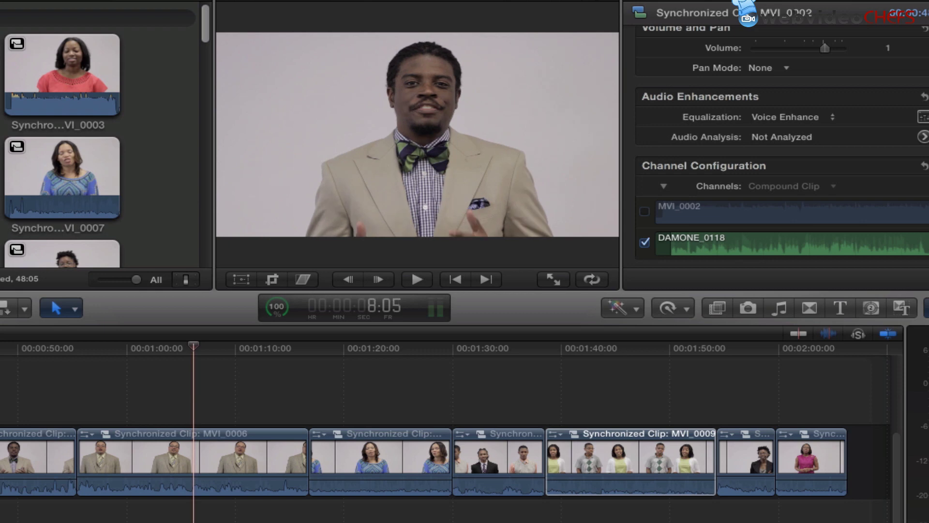
key("space")
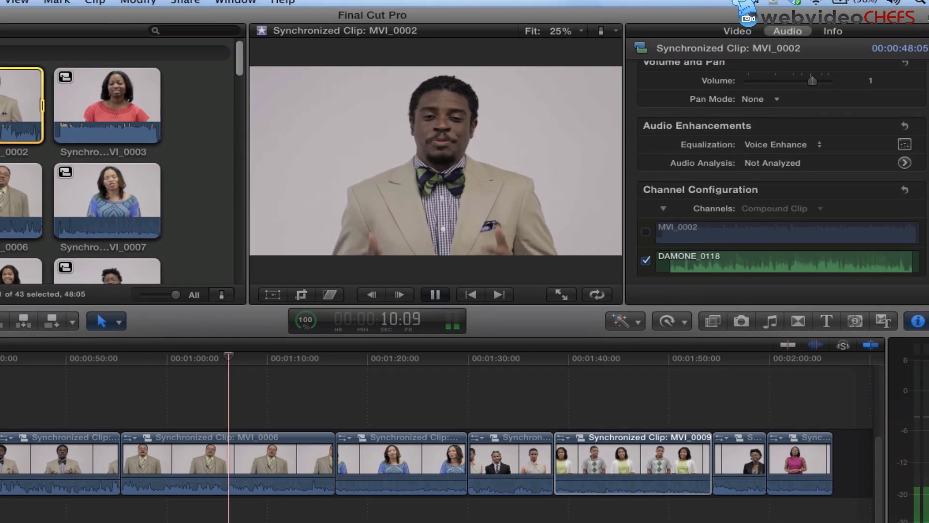
key("space")
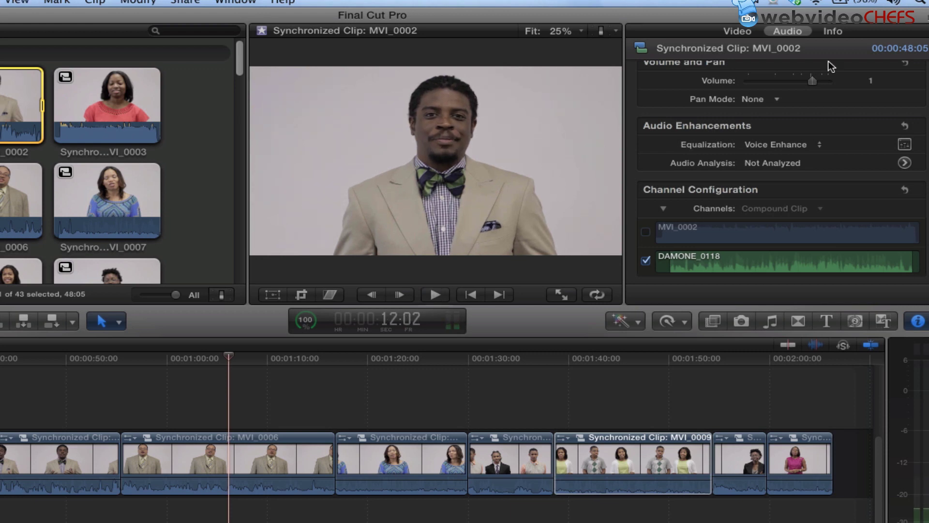
left_click(904, 144)
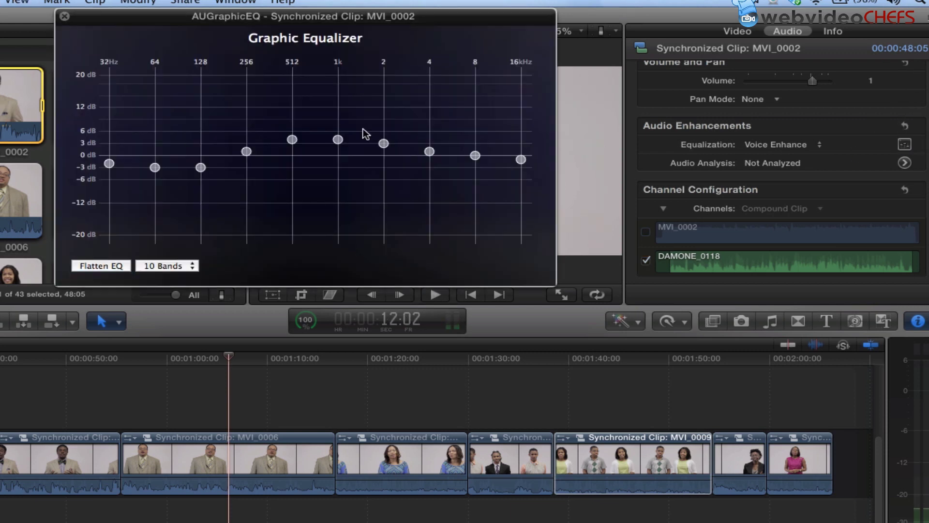
left_click_drag(431, 149, 304, 142)
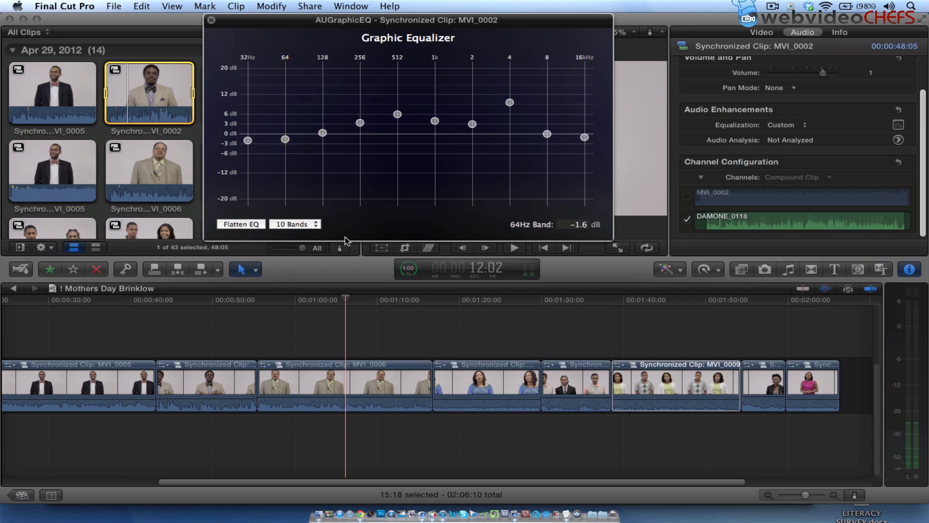
left_click(241, 224)
left_click(313, 226)
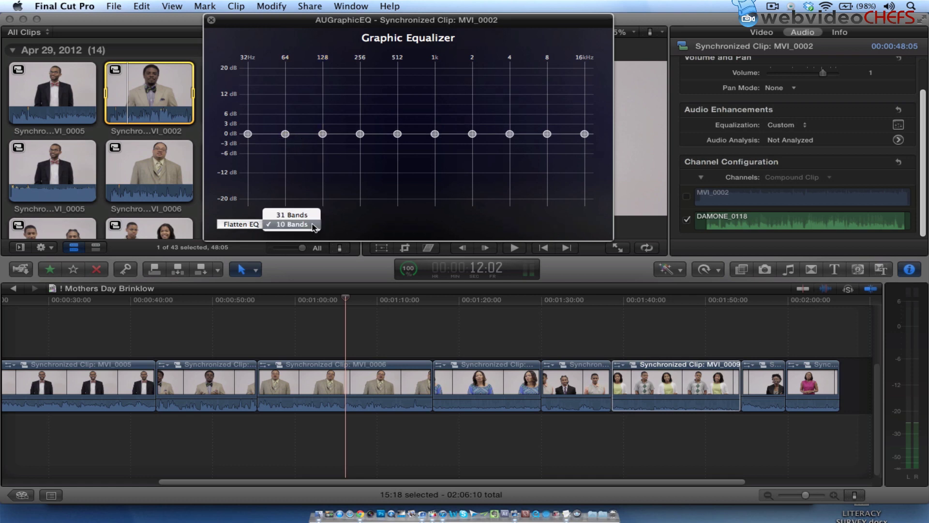
left_click(342, 215)
left_click_drag(290, 137, 360, 113)
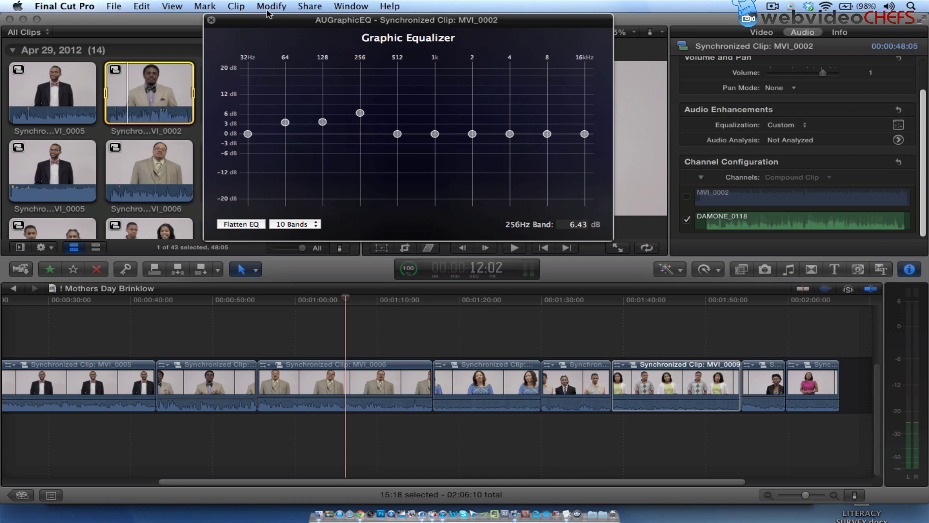
left_click(212, 21)
left_click(789, 126)
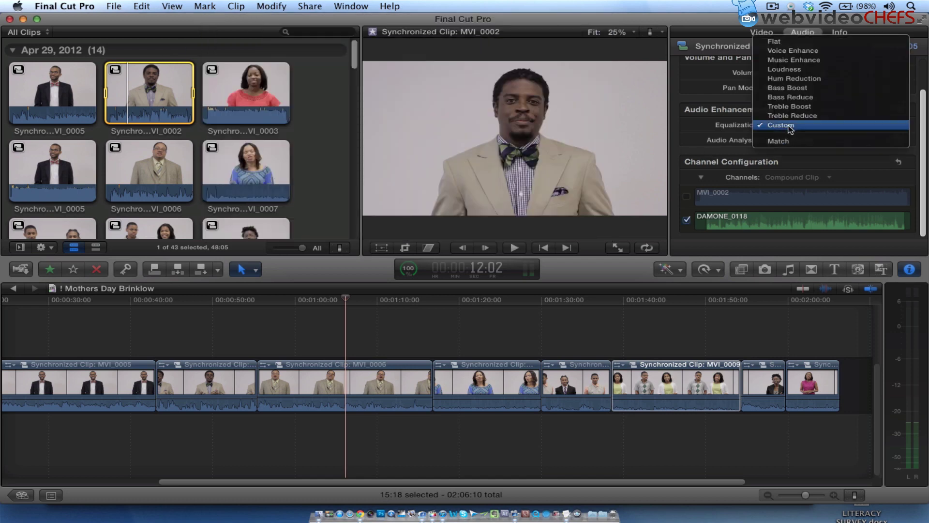
left_click(793, 50)
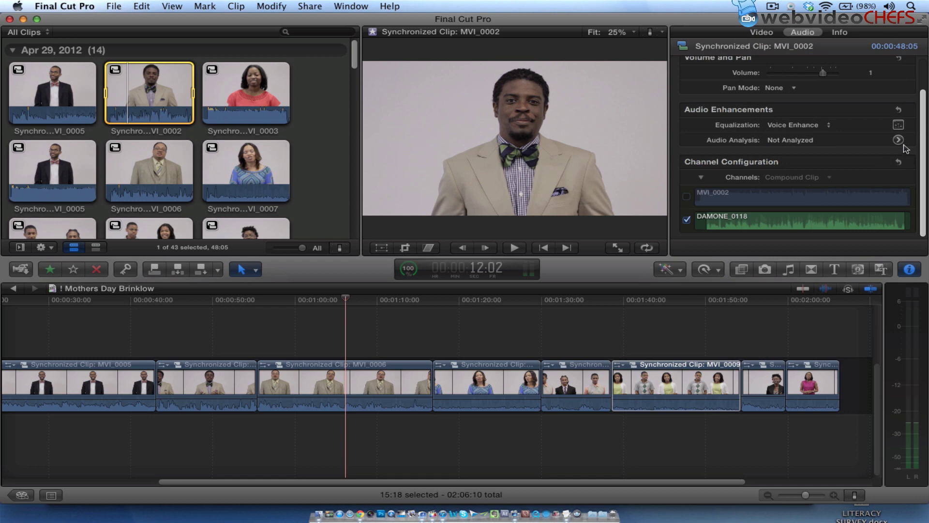
left_click(899, 125)
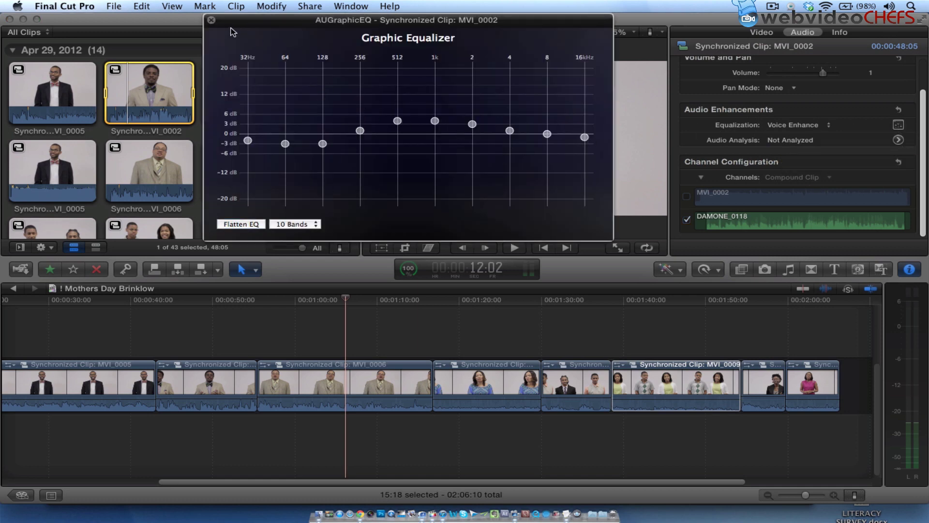
left_click(211, 21)
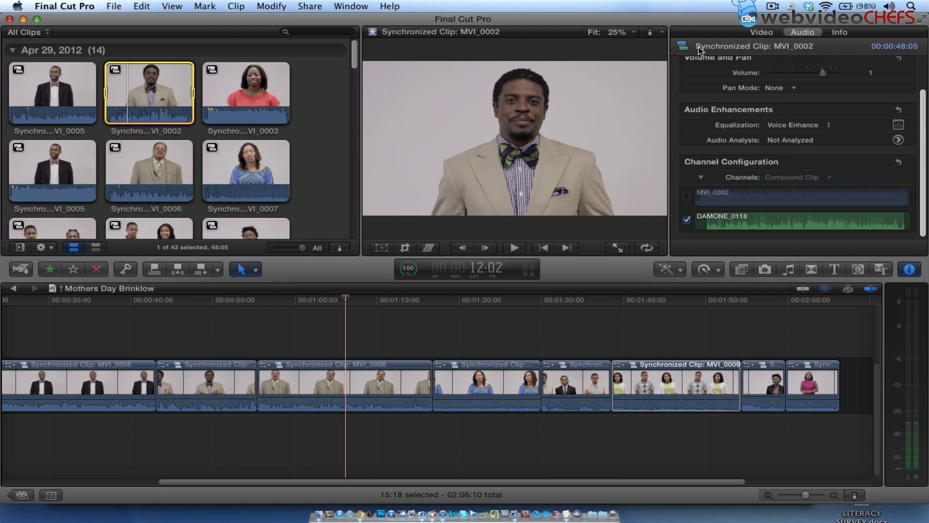
Expand the audio enhancements and enable Background Noise Removal at about 50%.
left_click(899, 141)
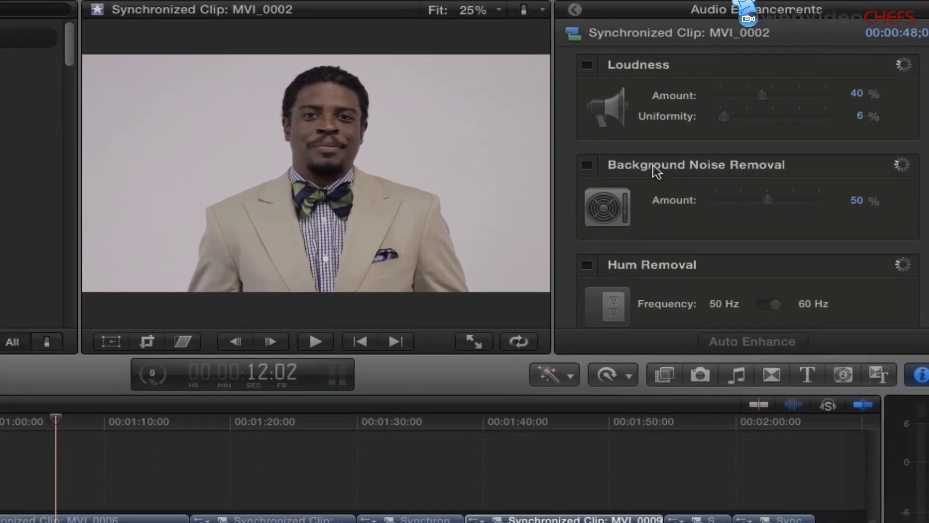
left_click(587, 165)
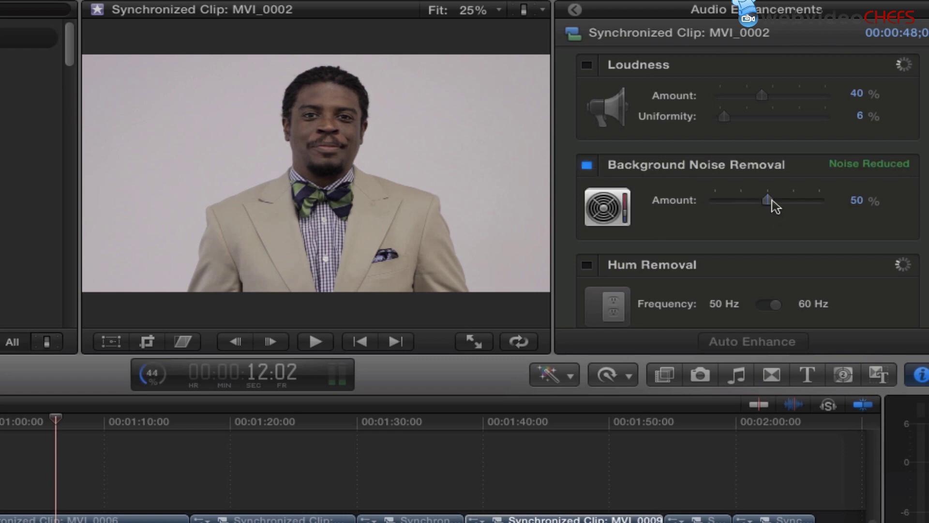
left_click_drag(762, 198, 762, 199)
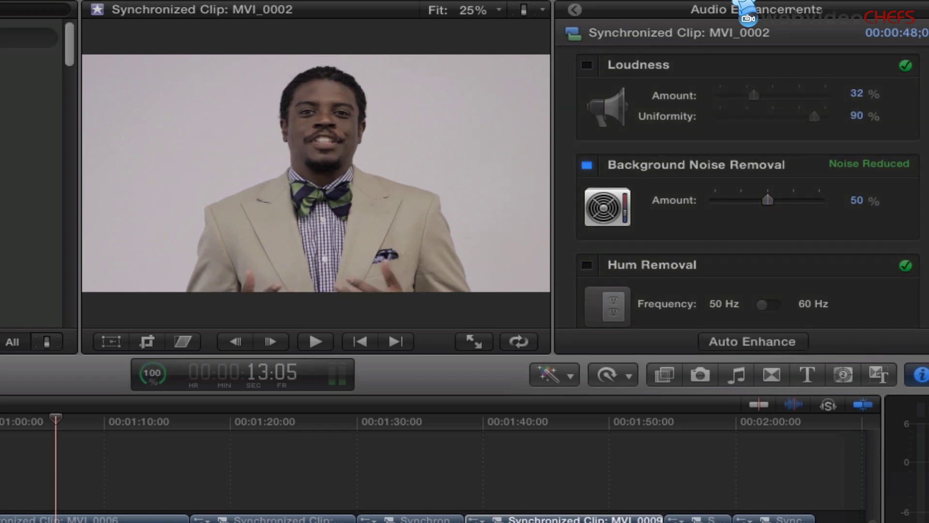
Play the clip to audition the noise removal, then switch Background Noise Removal off and replay.
key("space")
key("space")
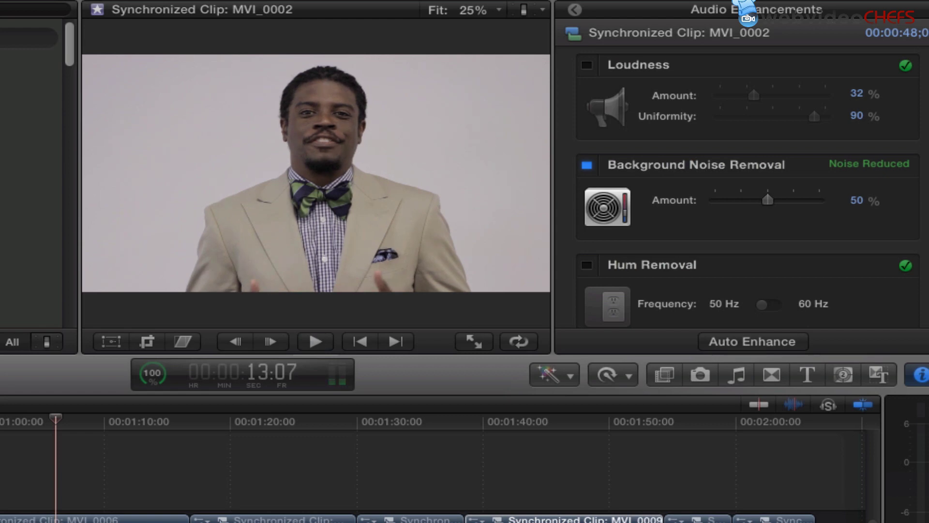
key("space")
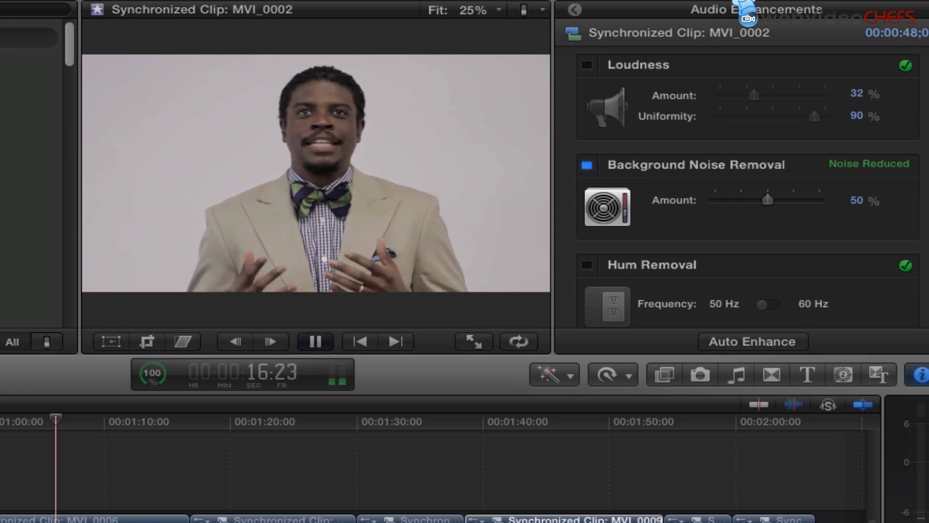
key("space")
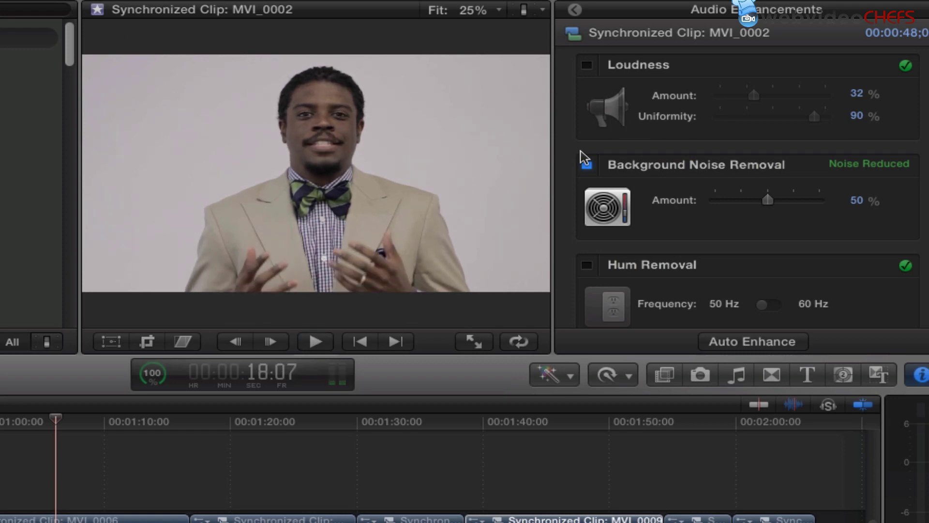
left_click(587, 165)
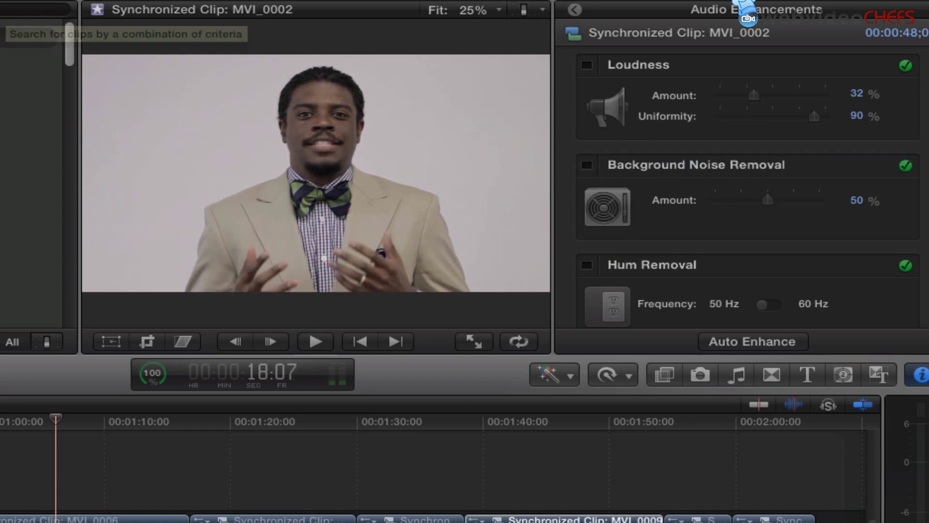
key("space")
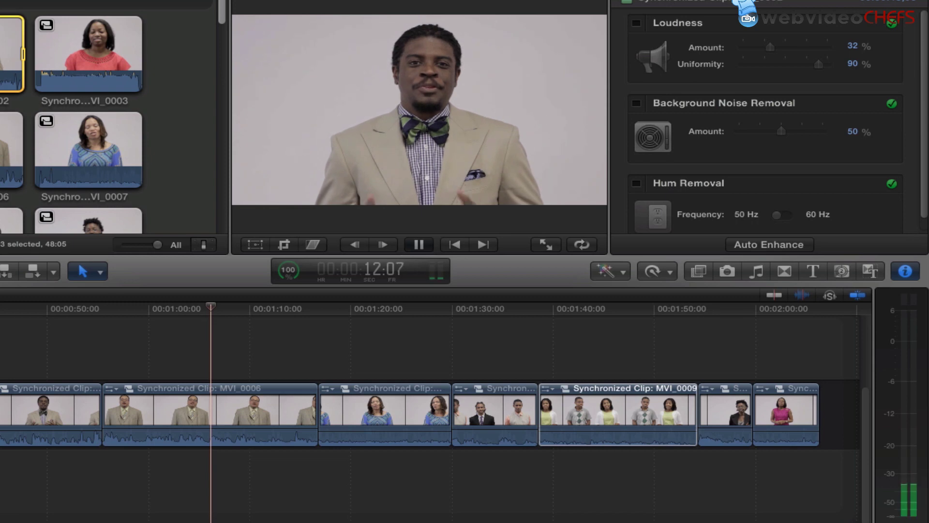
Enlarge the audio meters beside the timeline and play the clip to watch its levels.
key("space")
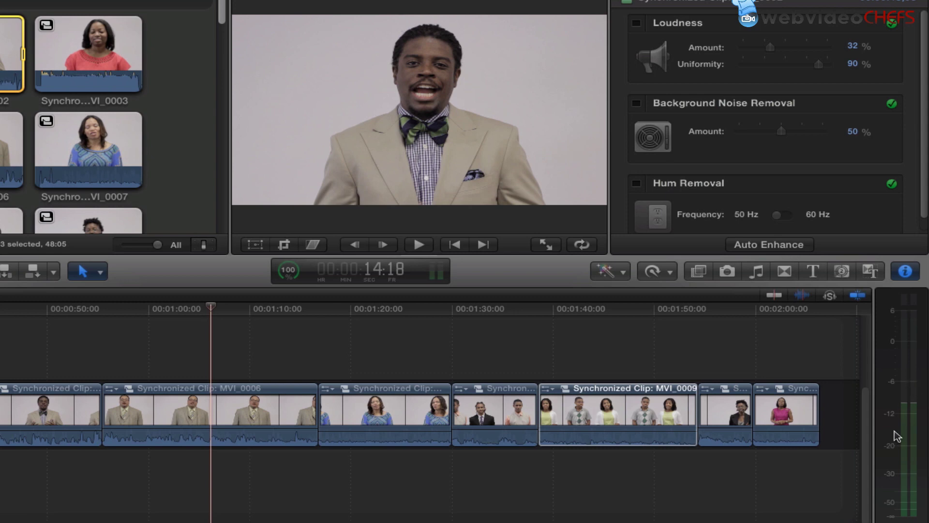
left_click_drag(874, 435, 733, 440)
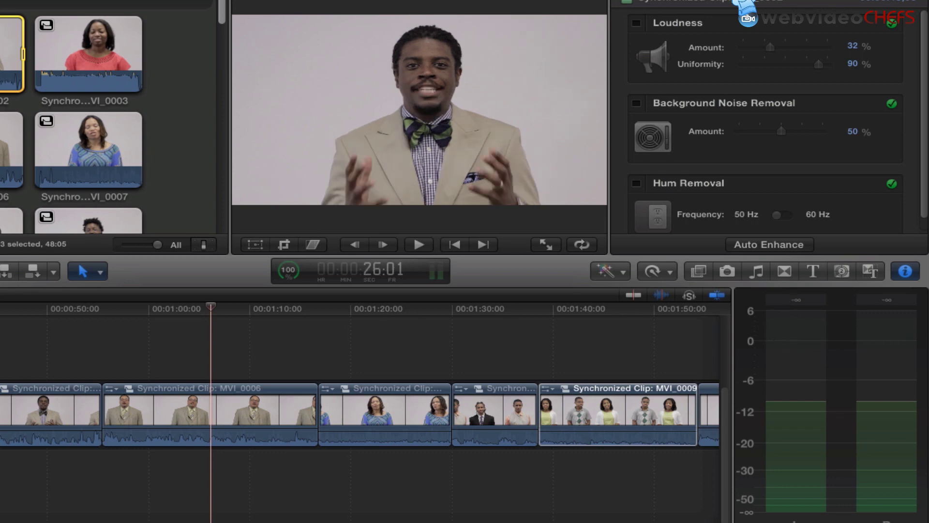
key("space")
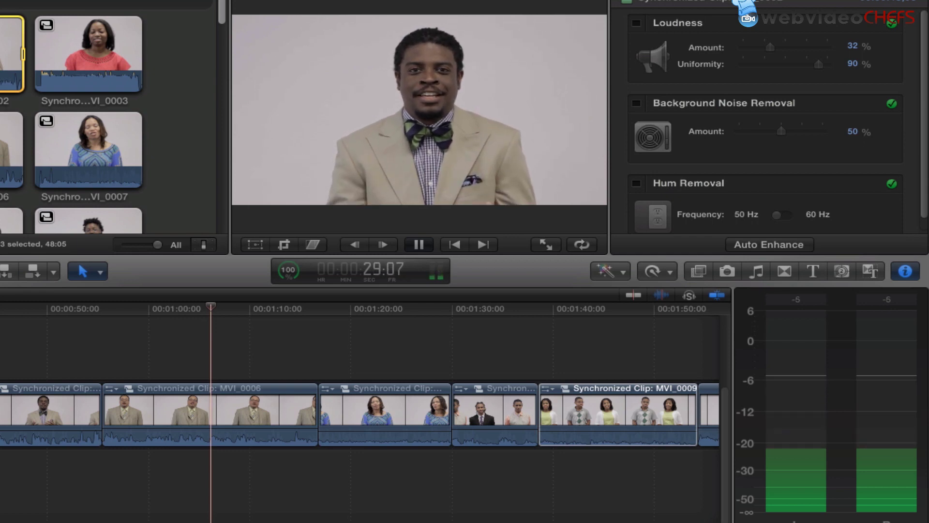
key("space")
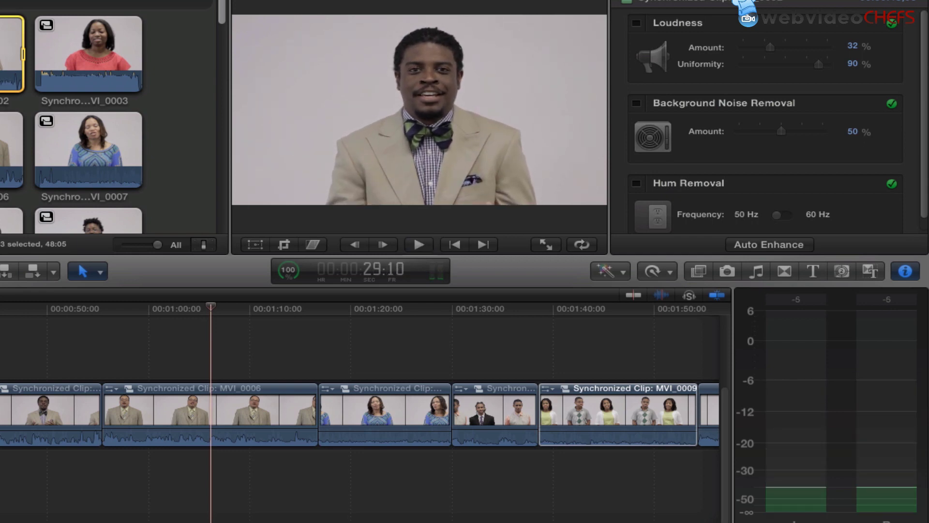